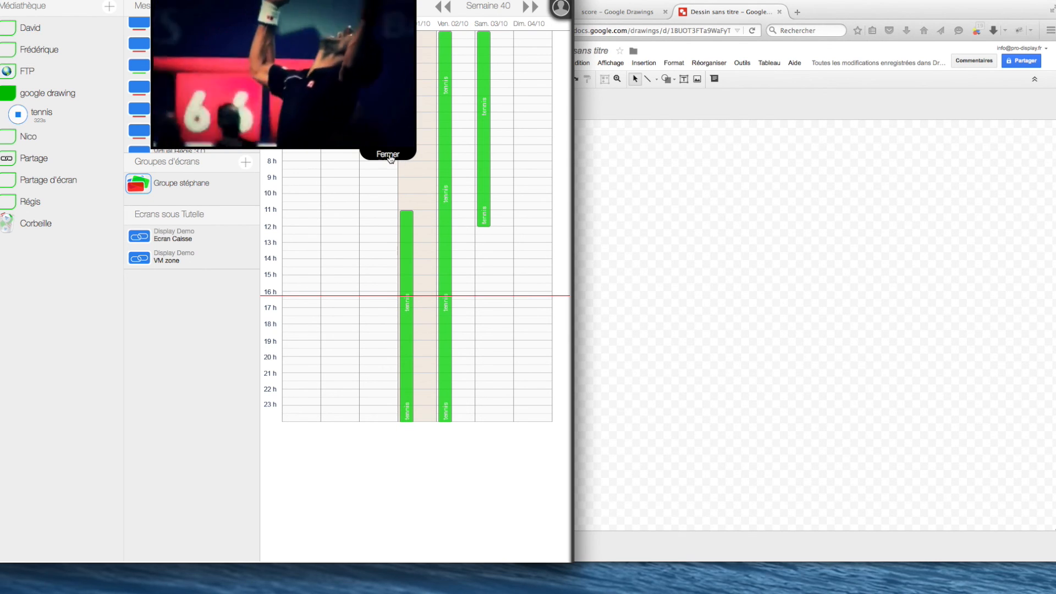
Step: Close the screen preview and bring the untitled Google drawing to the front
click(388, 155)
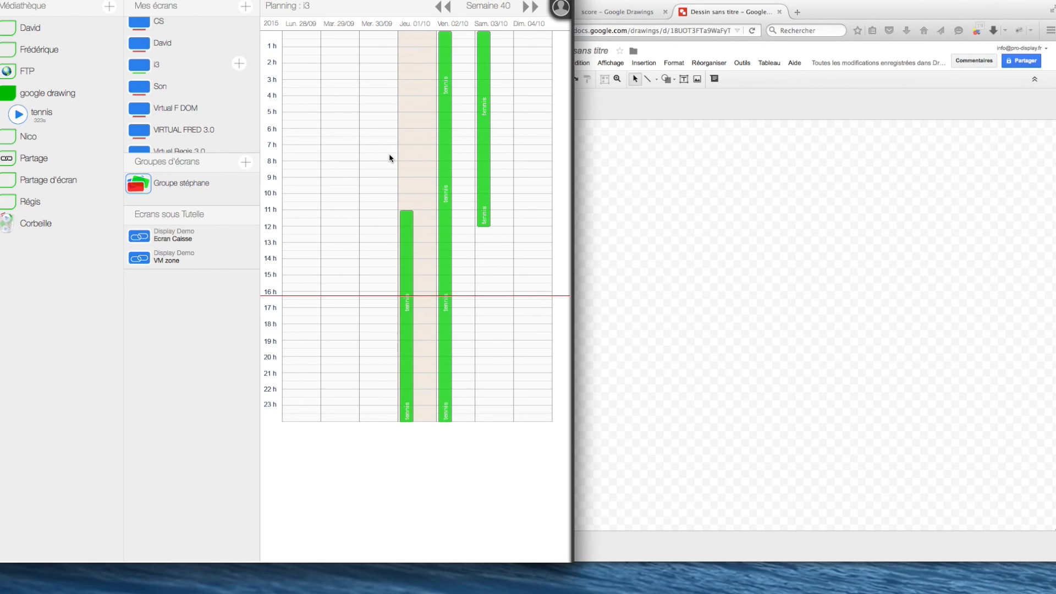
click(684, 115)
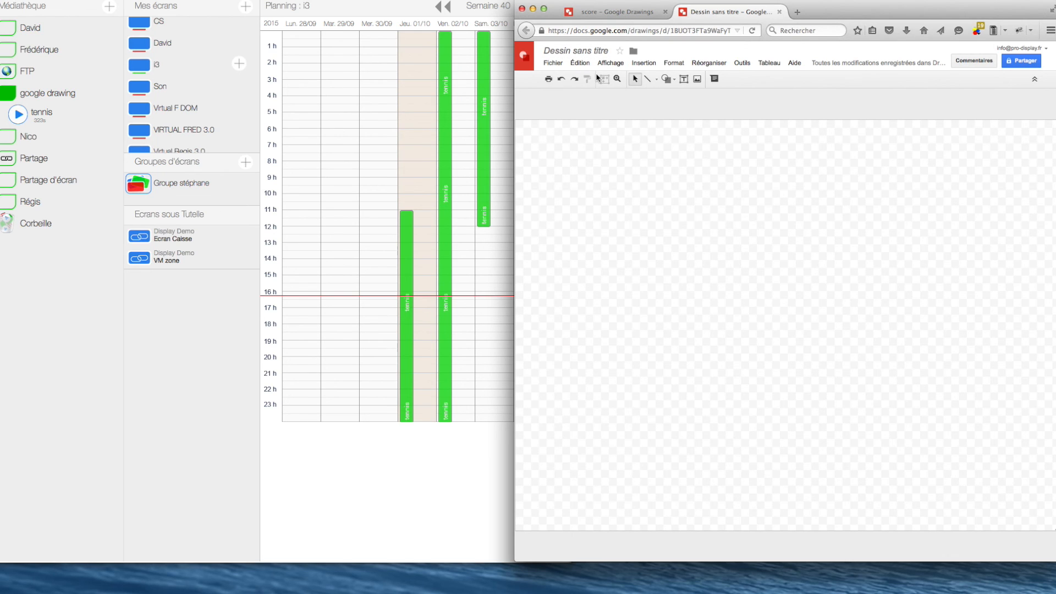
click(553, 64)
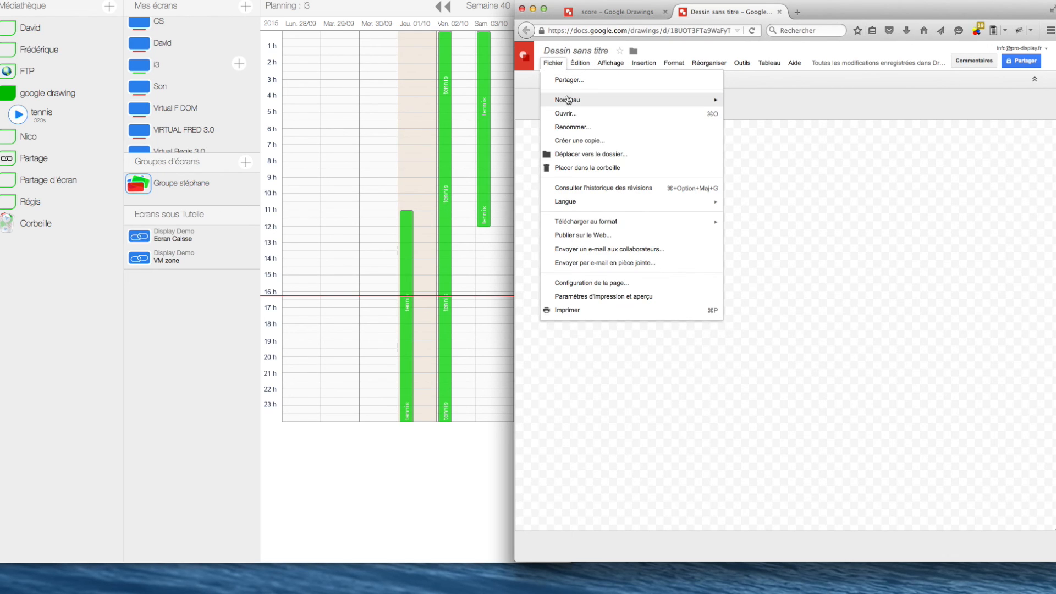
mouse_move(584, 102)
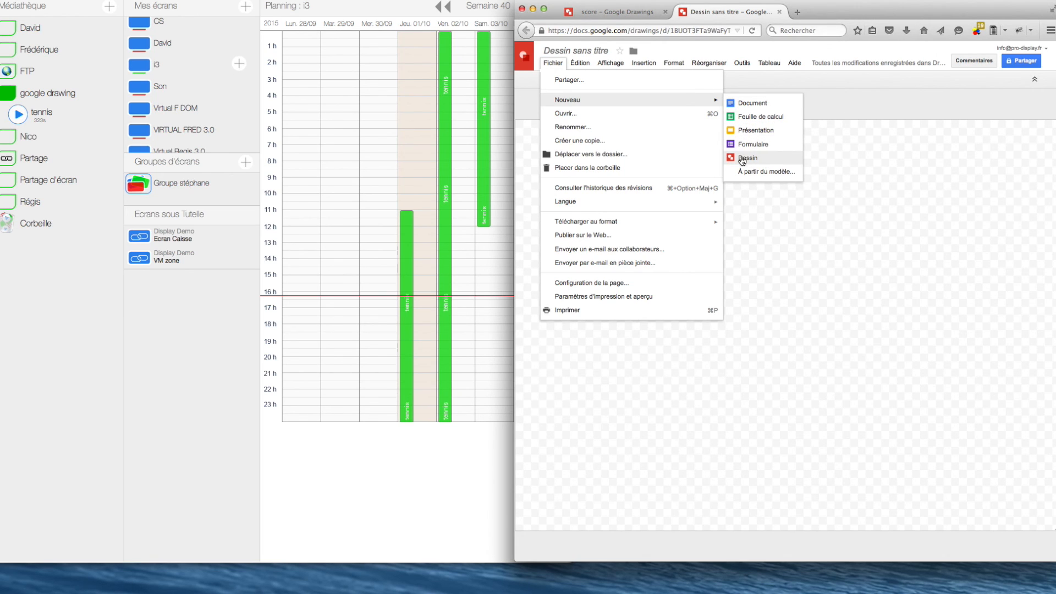
click(848, 102)
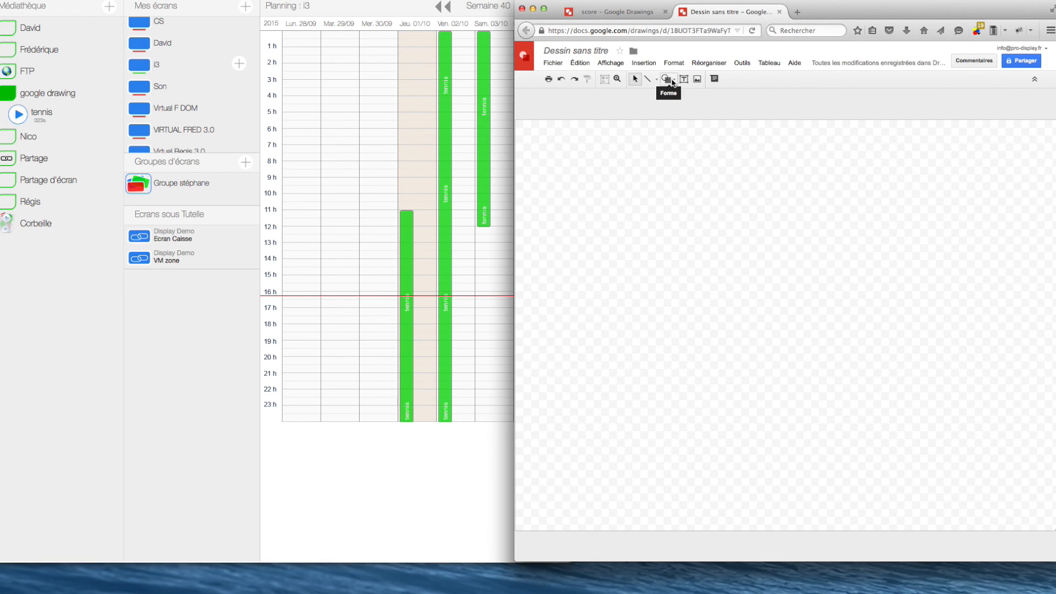
click(674, 82)
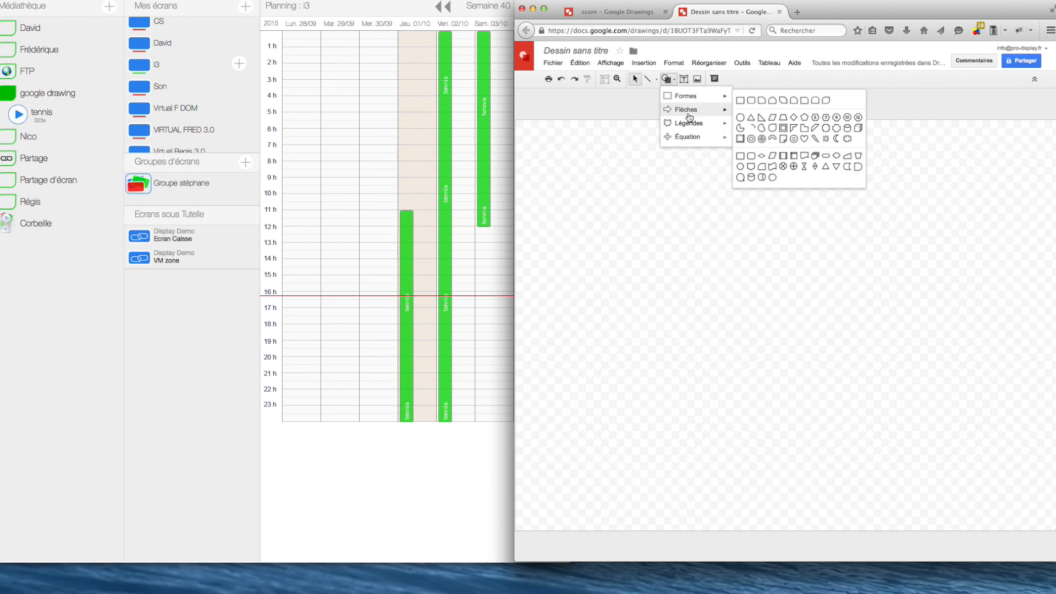
mouse_move(688, 110)
click(656, 78)
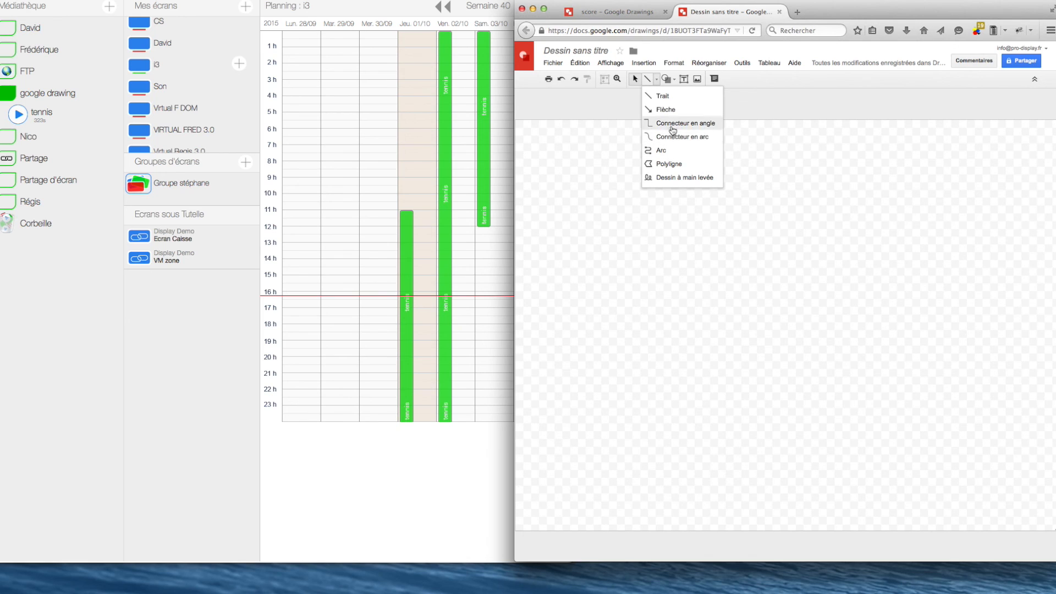
click(626, 100)
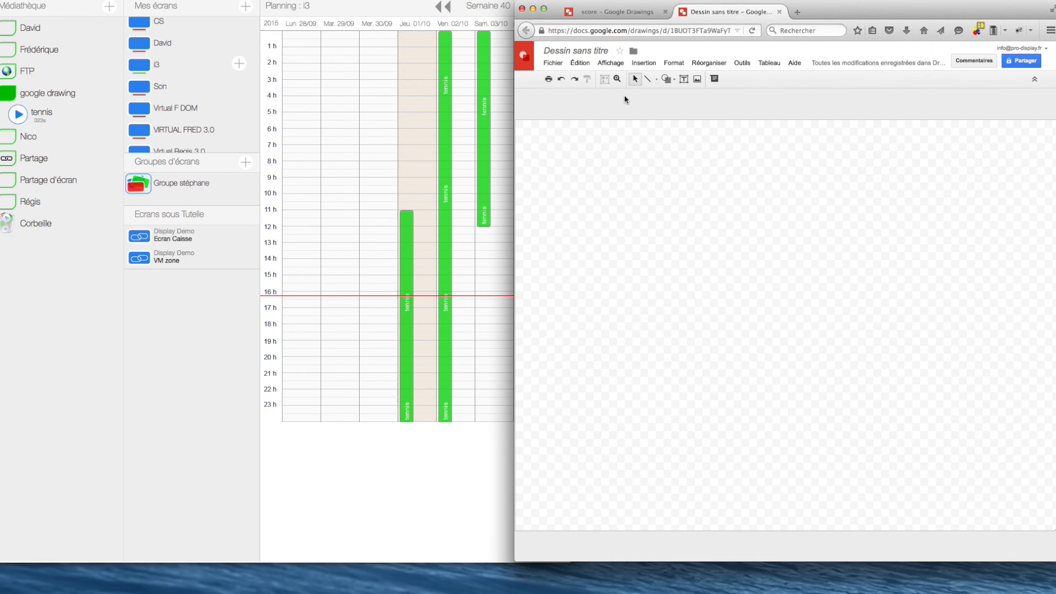
Step: Show the score drawing and shift the Roland Garros logo slightly to the right
click(633, 12)
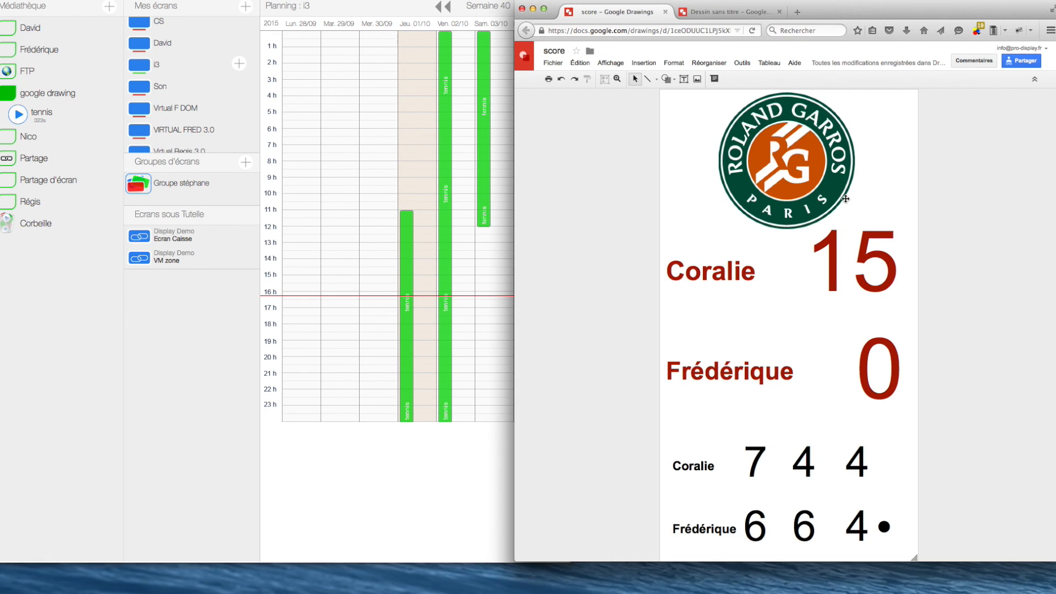
click(798, 182)
drag(768, 183, 789, 183)
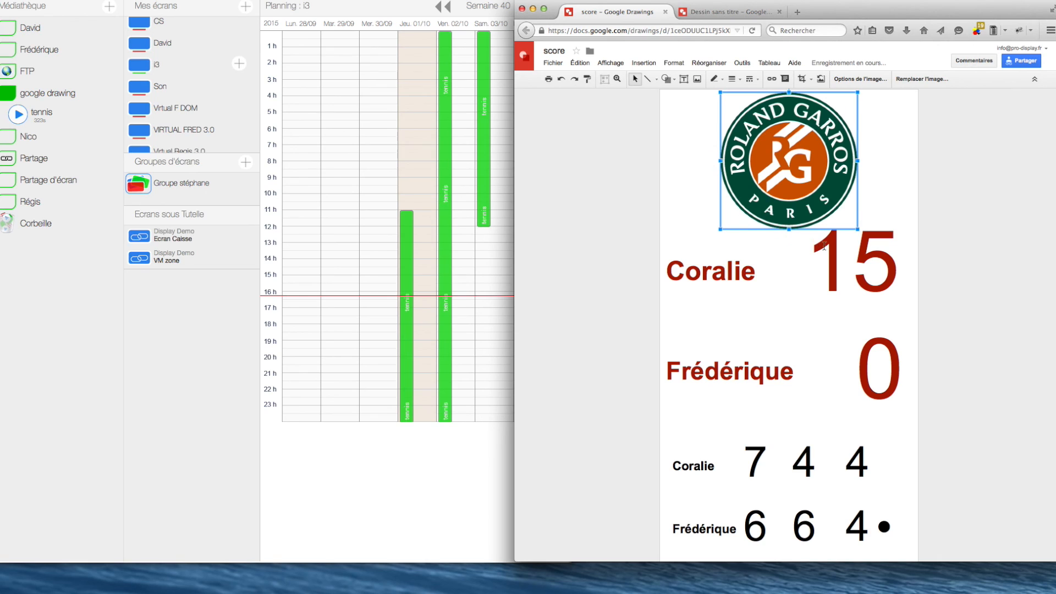
Step: Change the second player's large red score to 15 in the score drawing
click(863, 313)
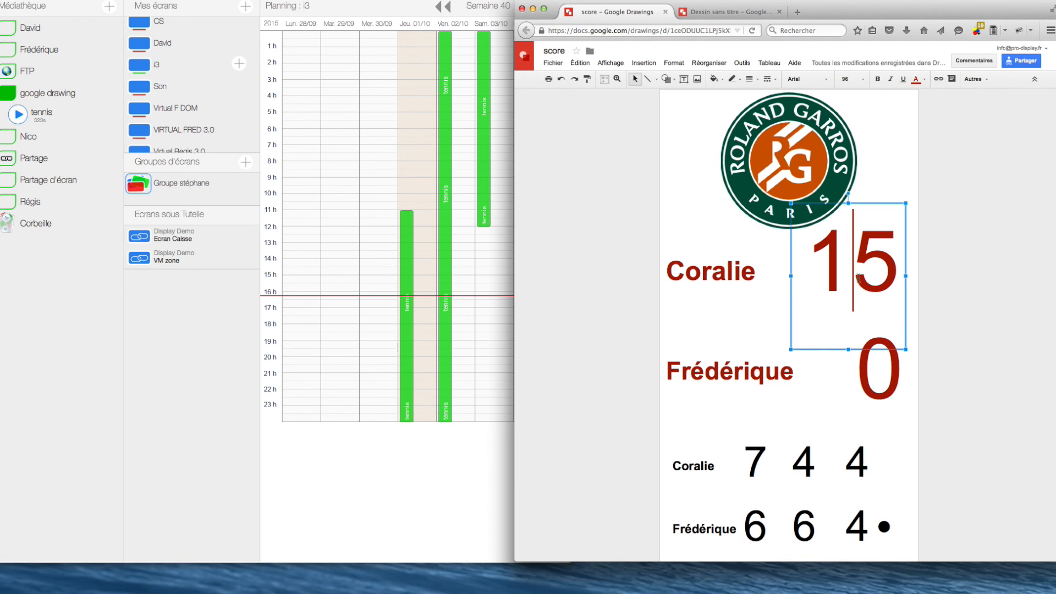
click(864, 376)
double_click(872, 370)
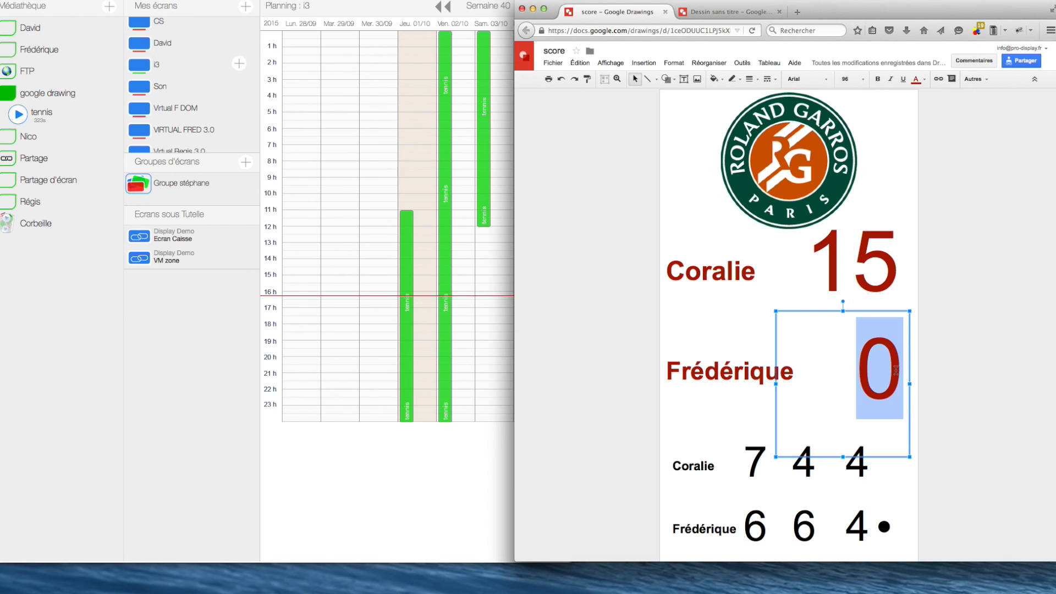
text(15)
click(971, 363)
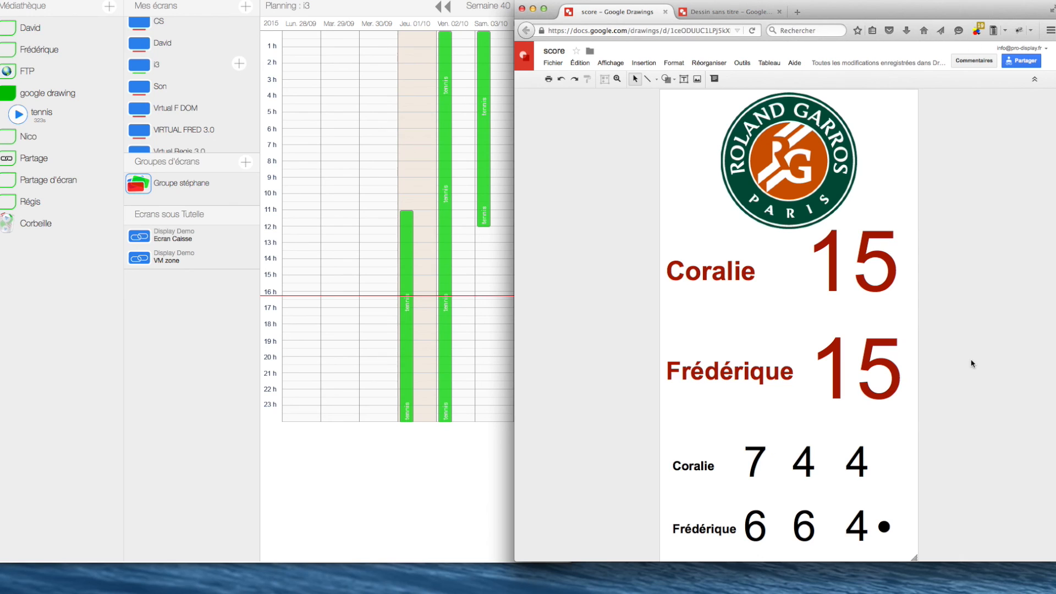
Step: Publish the score drawing to the web with the image size Grande (586x1070)
click(555, 64)
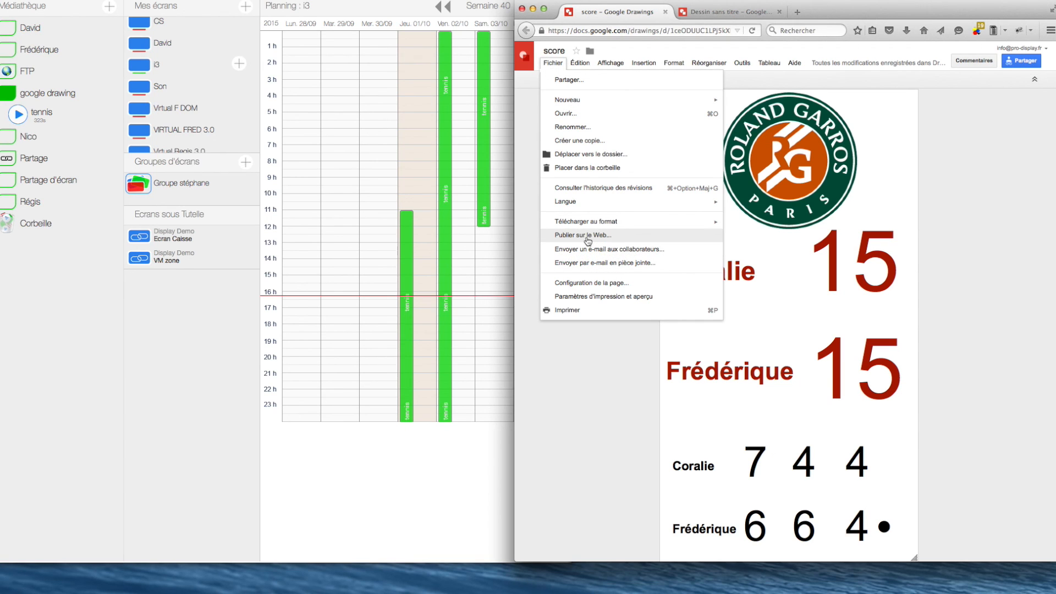
click(588, 237)
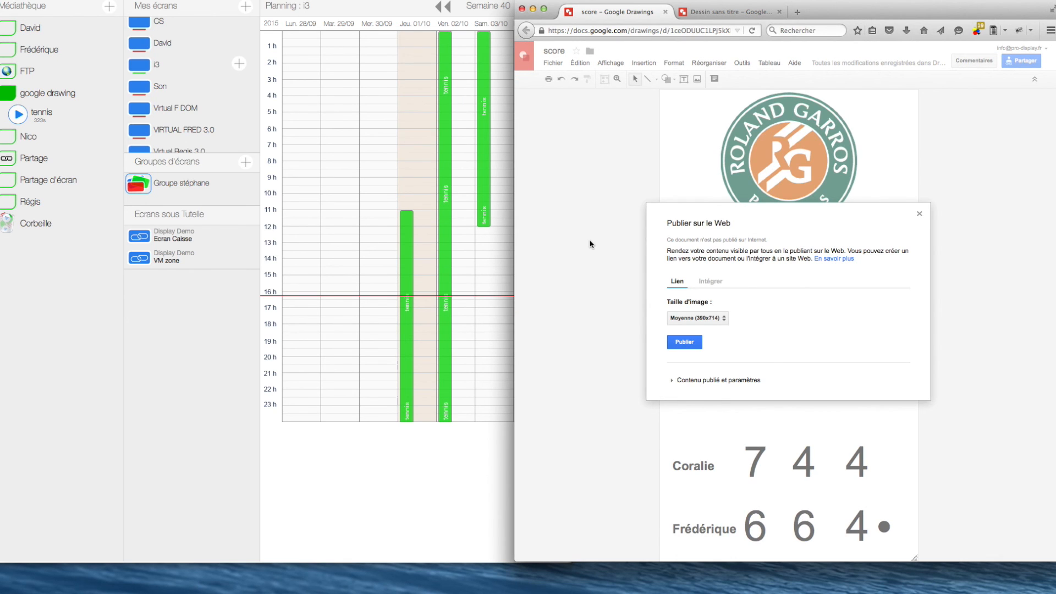
click(724, 319)
click(722, 332)
click(685, 342)
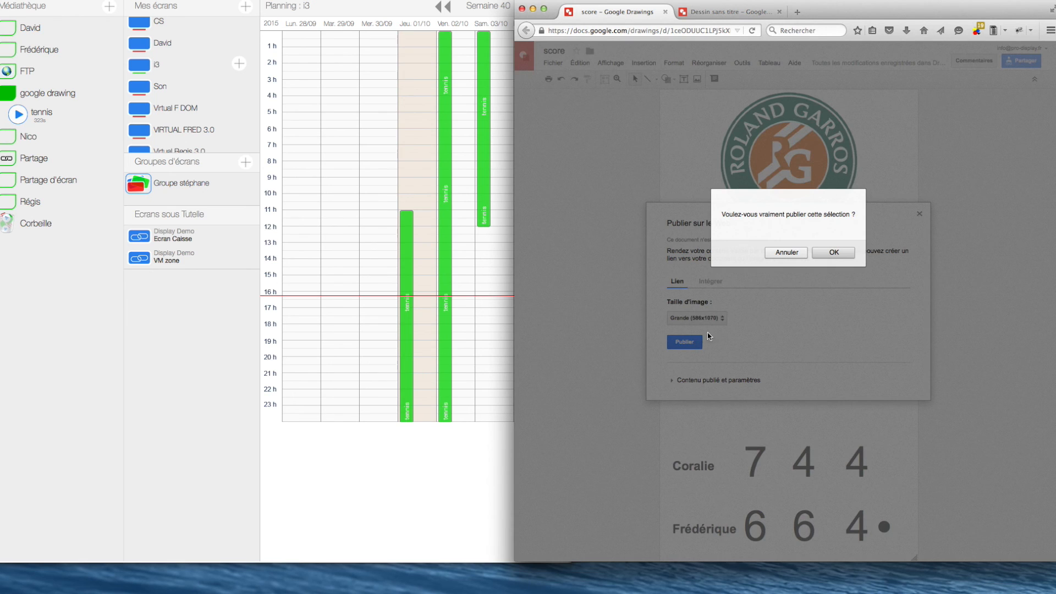
click(832, 252)
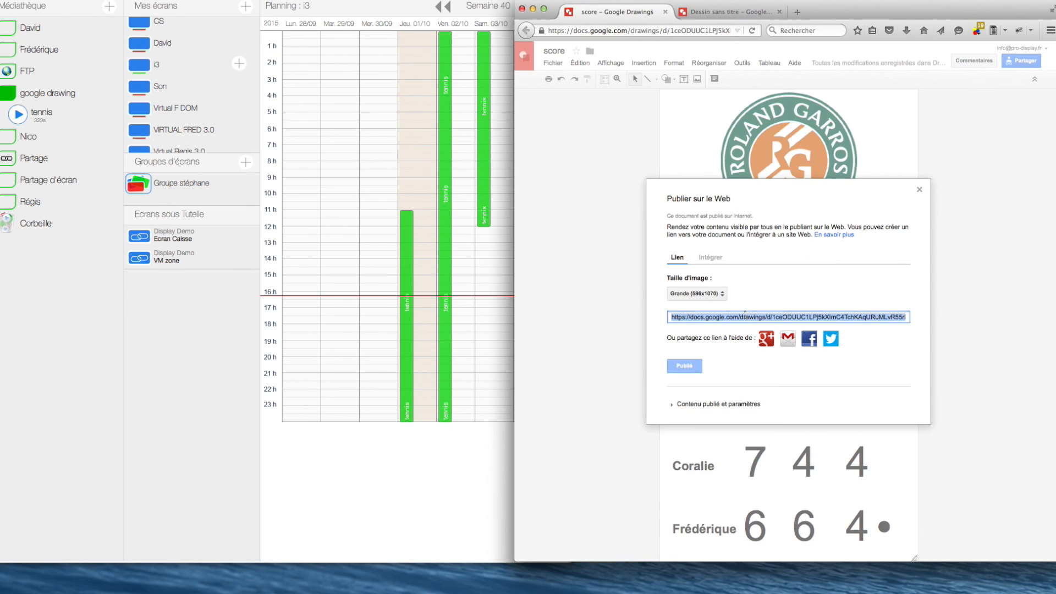
Step: Copy the link of the published drawing and close the publishing dialog
right_click(745, 315)
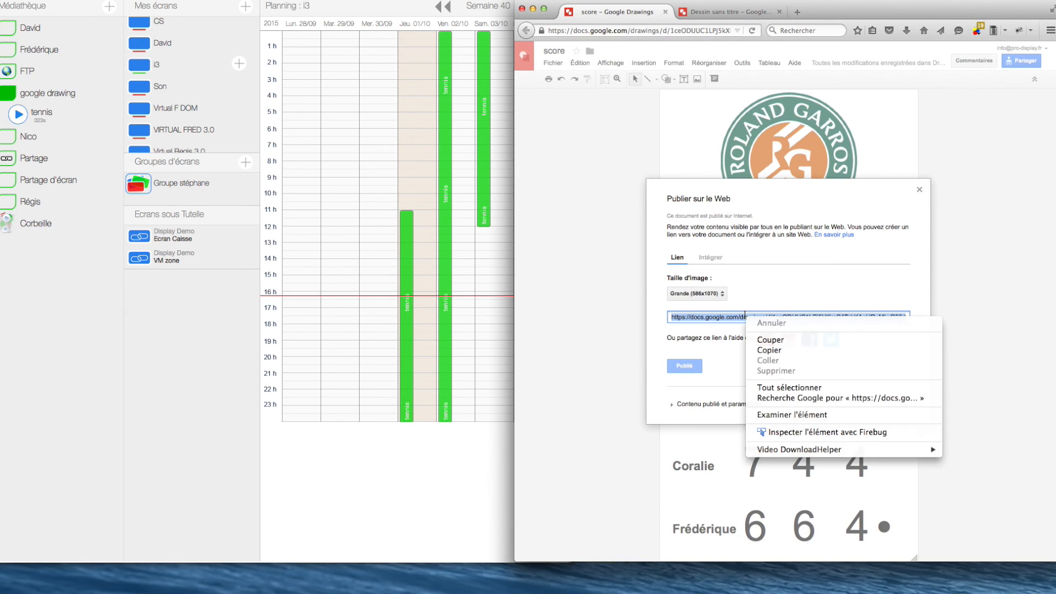
click(770, 351)
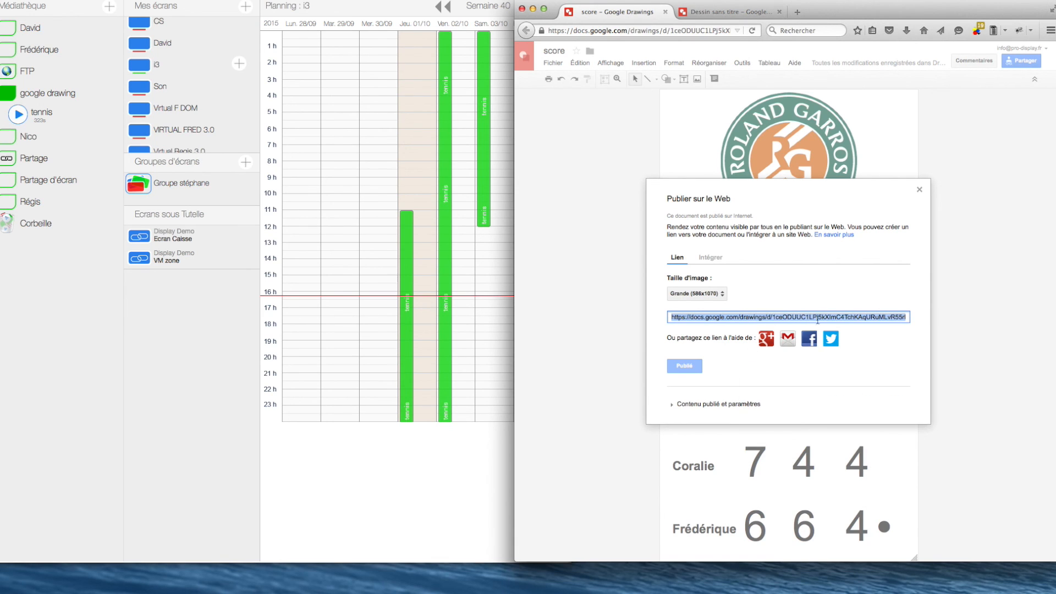
click(833, 321)
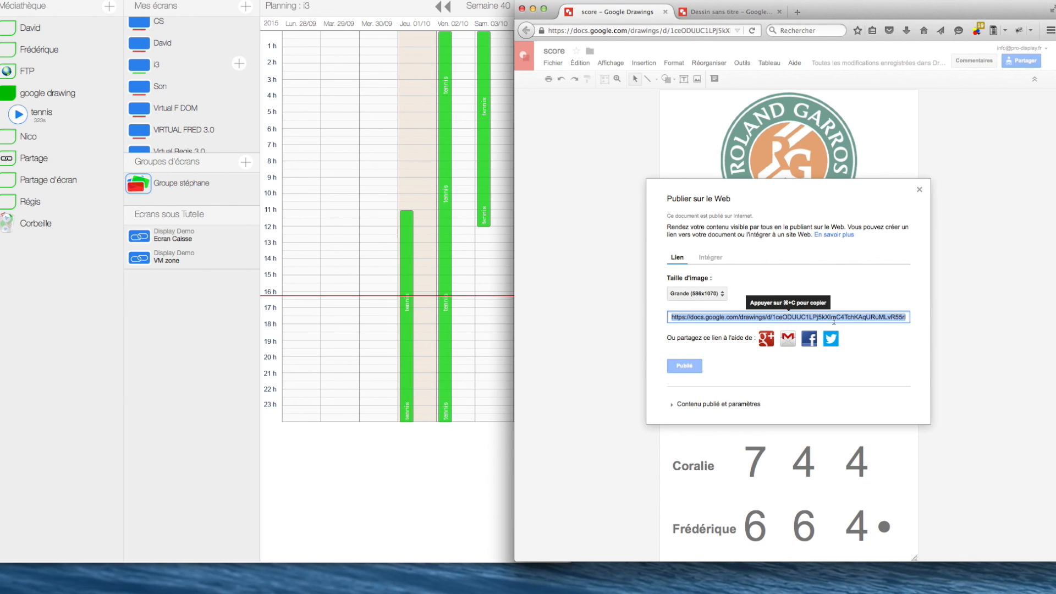
click(919, 189)
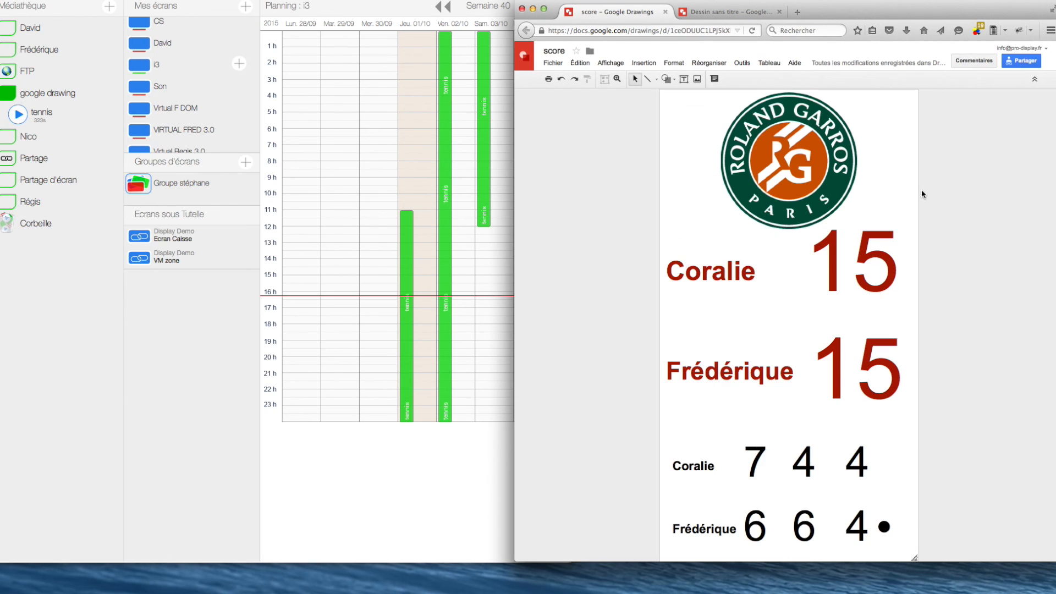
Step: Switch to the digital signage manager and start a new Site web media from Vos médias in the google drawing folder
click(227, 326)
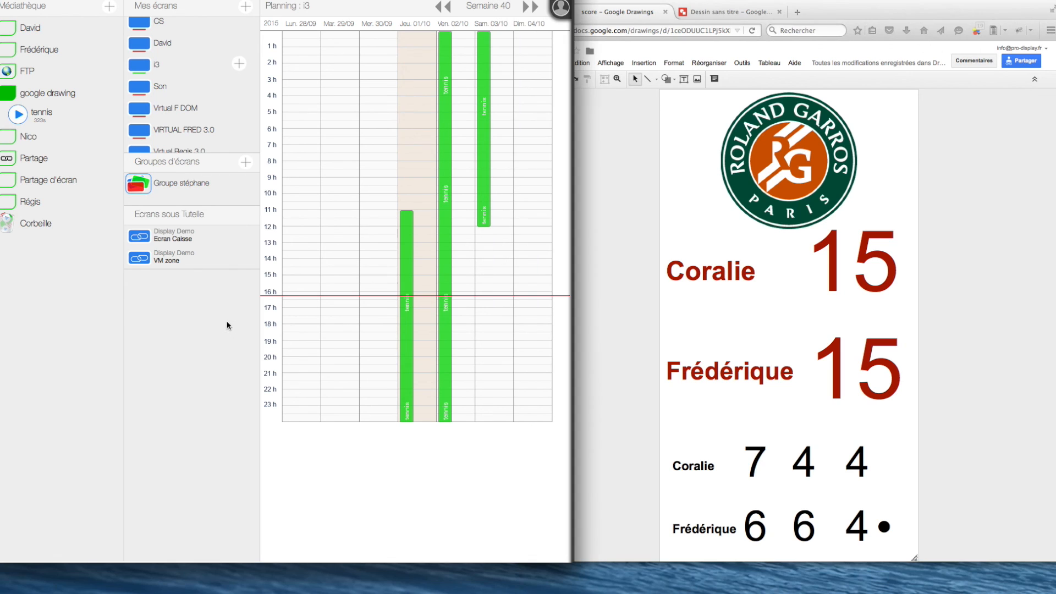
click(111, 94)
click(75, 110)
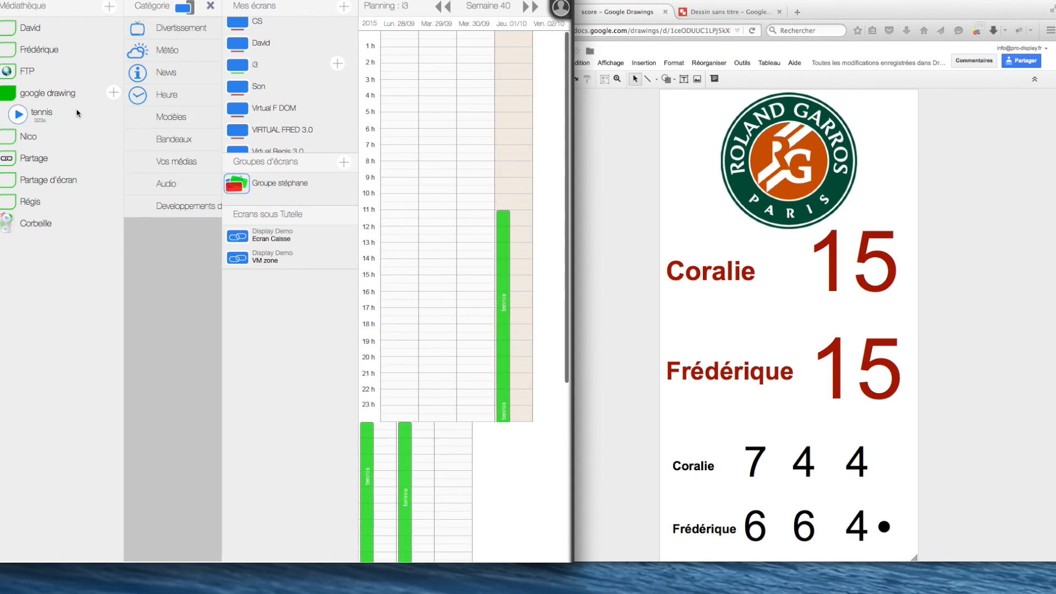
click(178, 164)
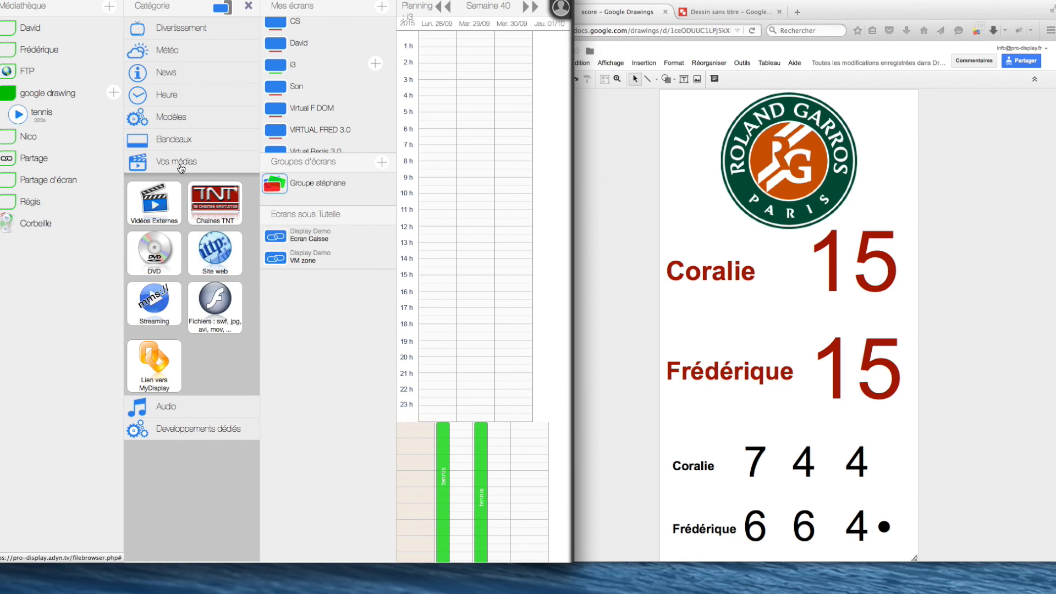
click(215, 248)
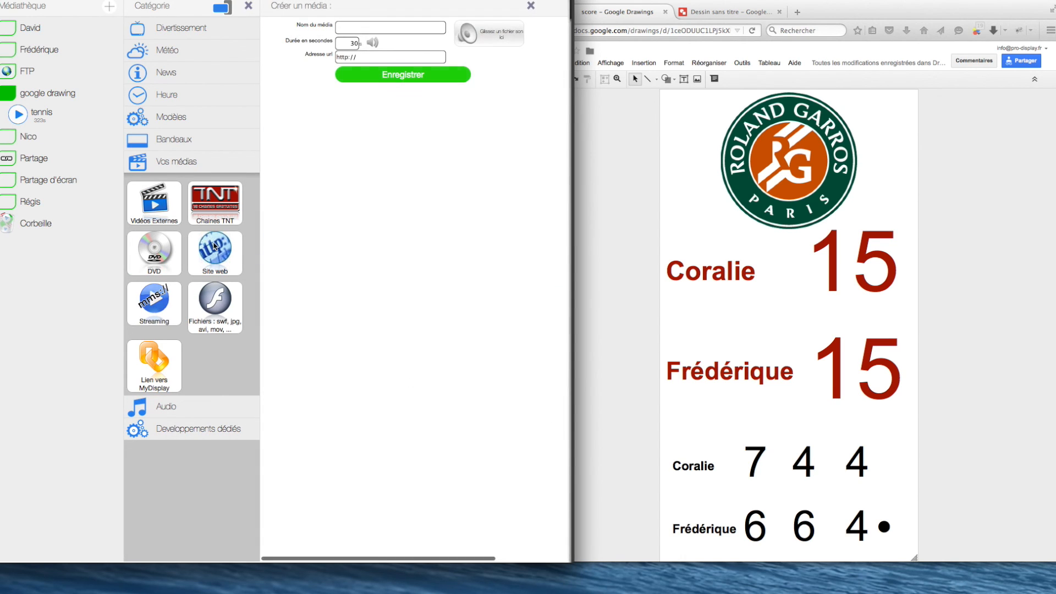
Step: Paste the published drawing's link as the media's URL, name the media score and save it
click(375, 54)
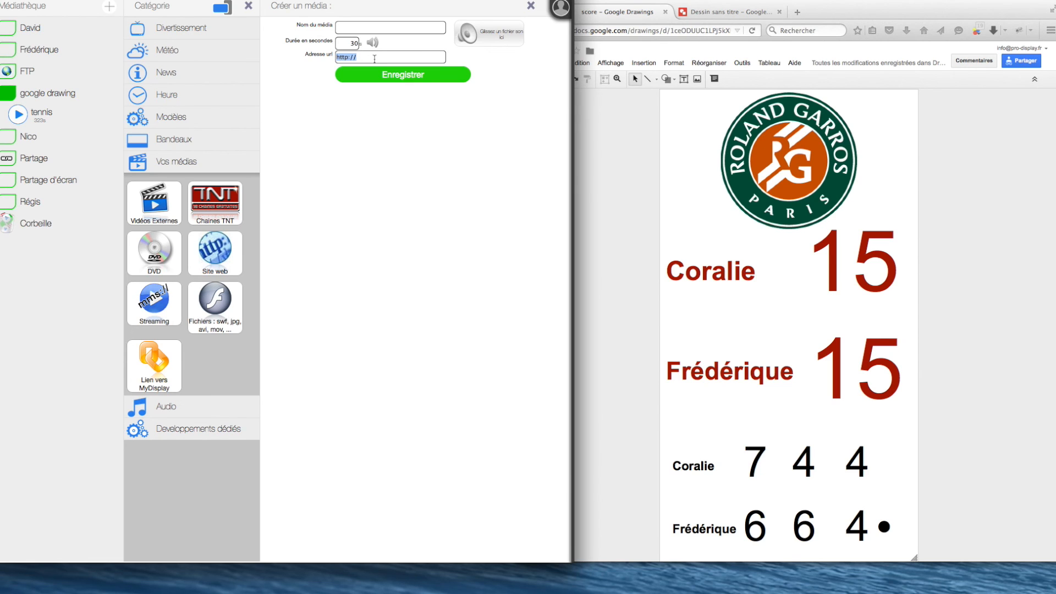
key(super+v)
click(481, 61)
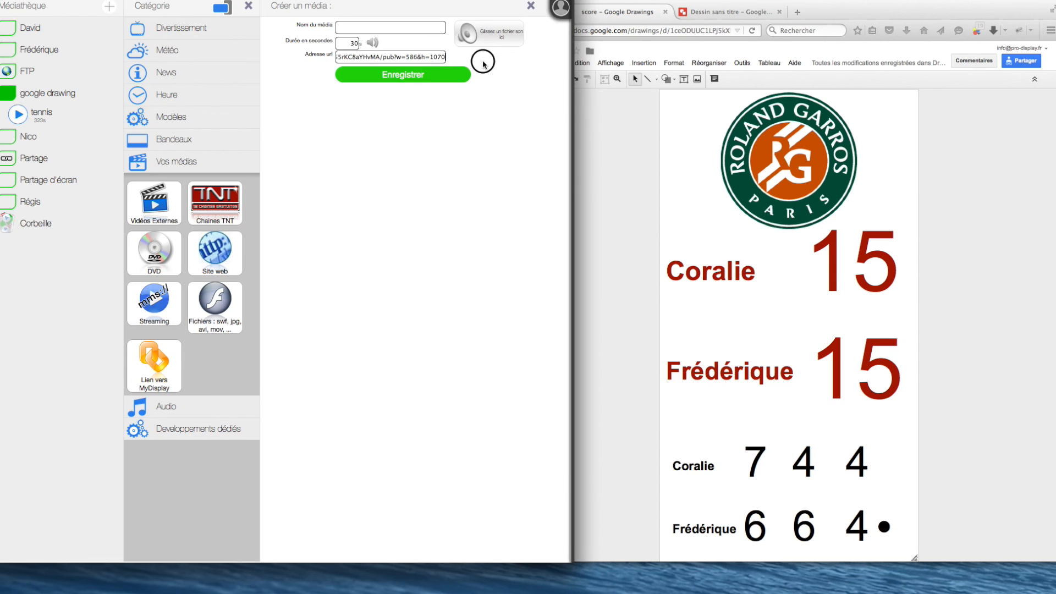
click(374, 27)
text(score)
click(402, 74)
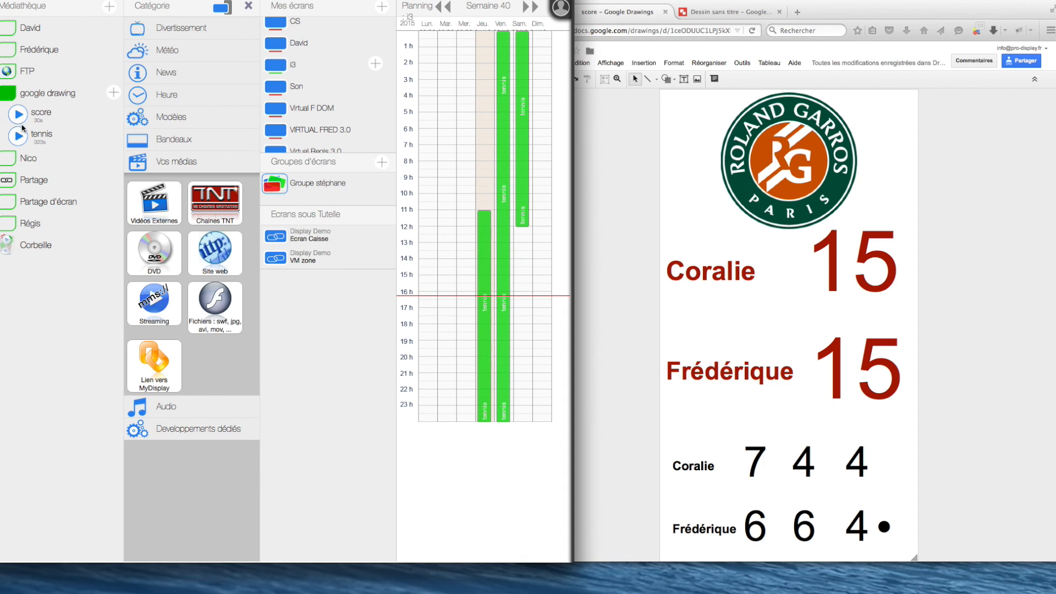
Step: Schedule the score media on screen i3 from 2015-10-01 at 16 h to 2015-10-03 at 17 h and switch its planning entries to blue
drag(574, 107, 708, 115)
drag(19, 115, 591, 299)
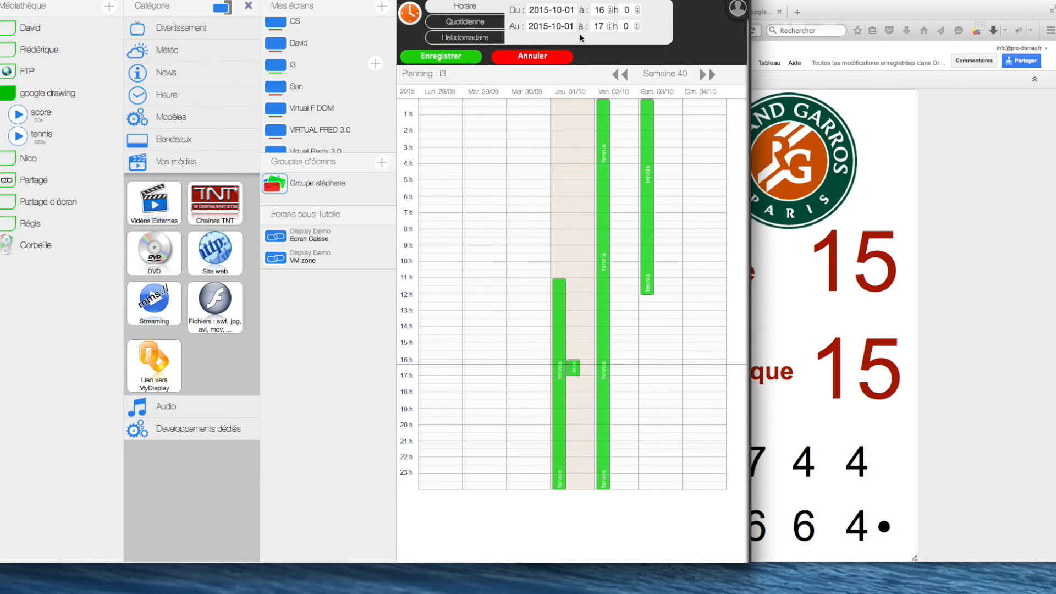
click(563, 27)
click(630, 67)
click(456, 60)
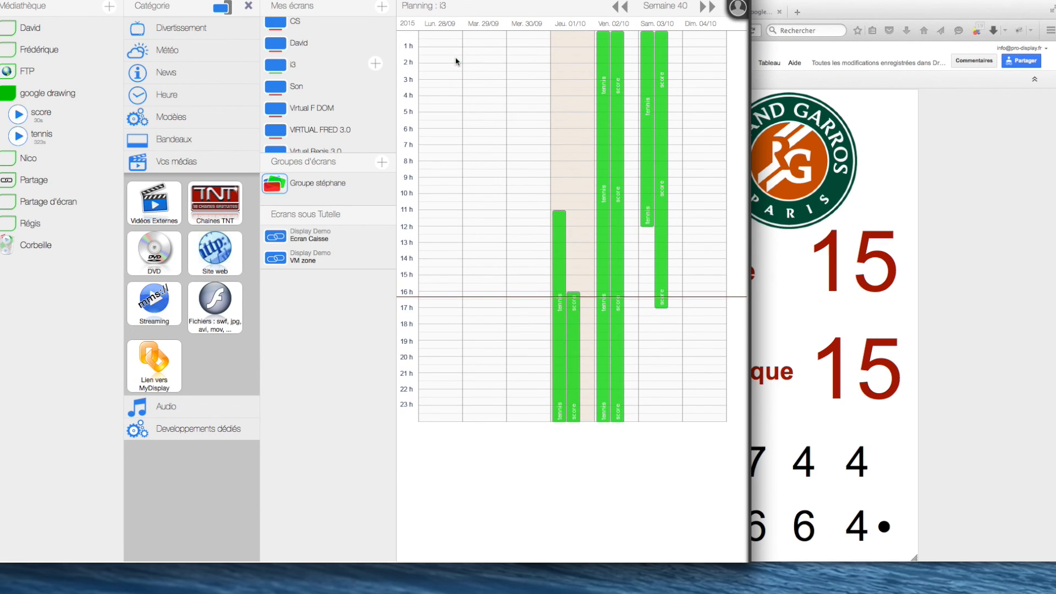
click(576, 309)
click(575, 329)
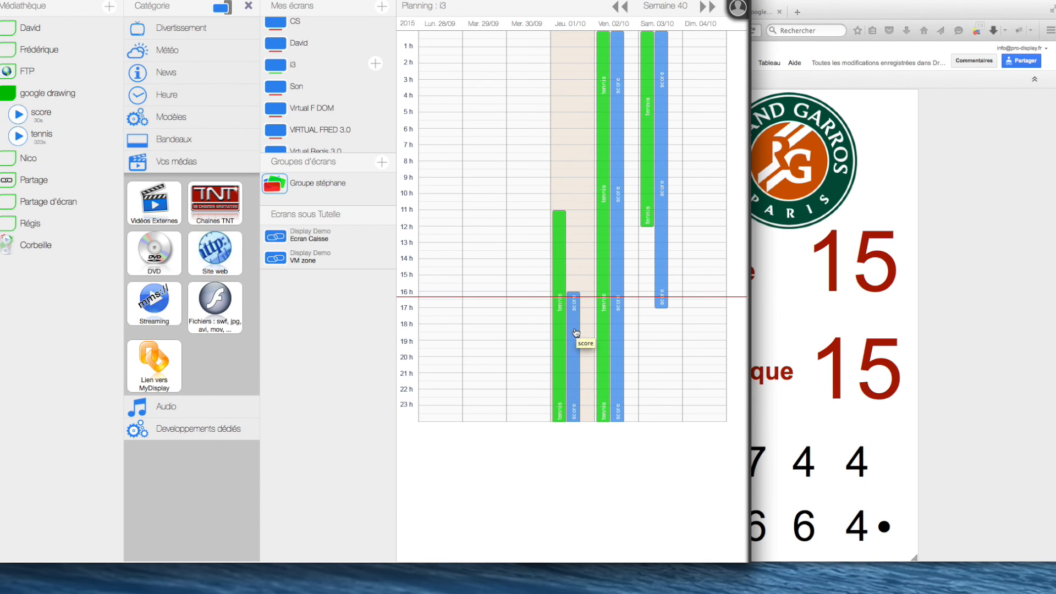
Step: Narrow the signage window so it sits beside the drawing and open the live view of screen i3
drag(749, 561, 513, 561)
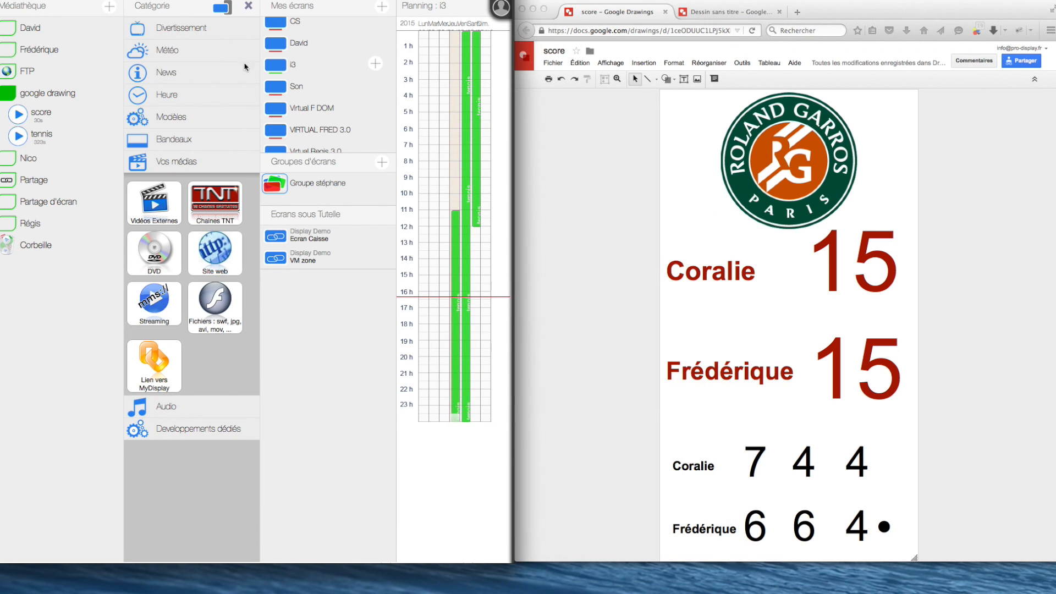
click(373, 65)
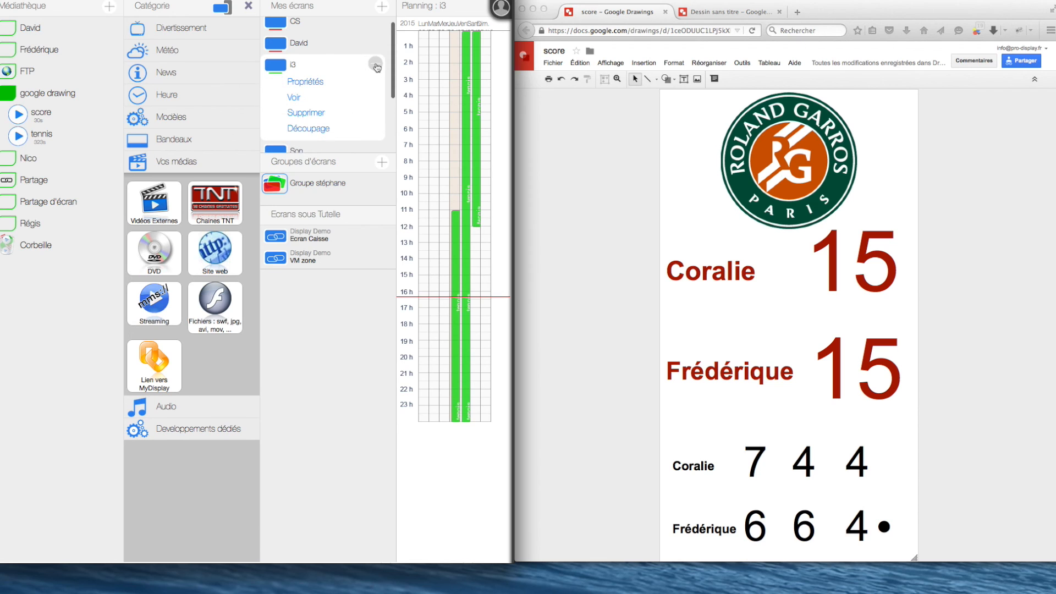
click(294, 98)
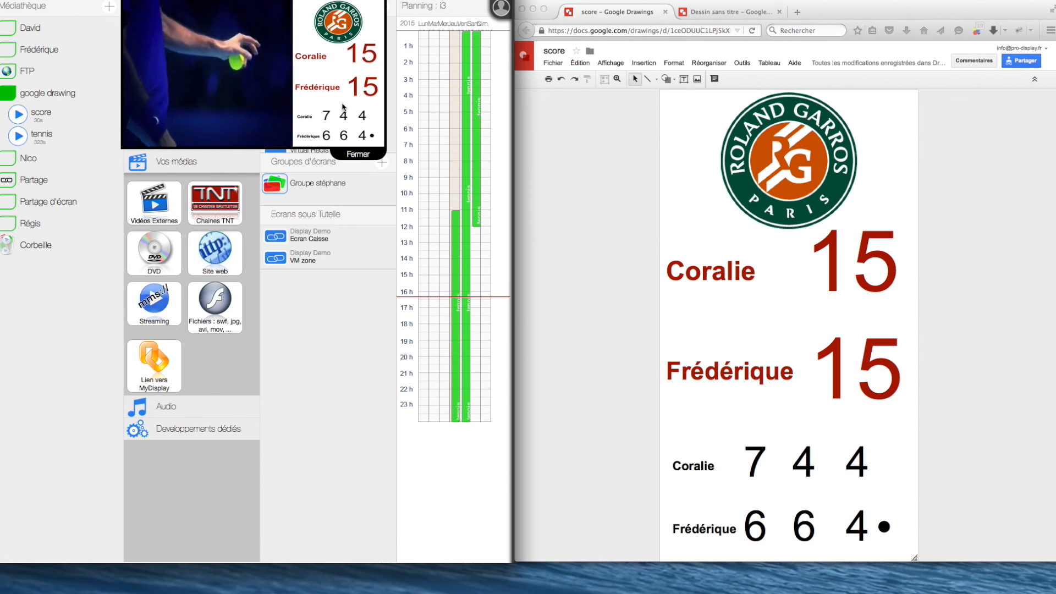
Step: In the score drawing, set the second player's large red score to 30, followed by the first player's to 30
click(852, 366)
double_click(852, 366)
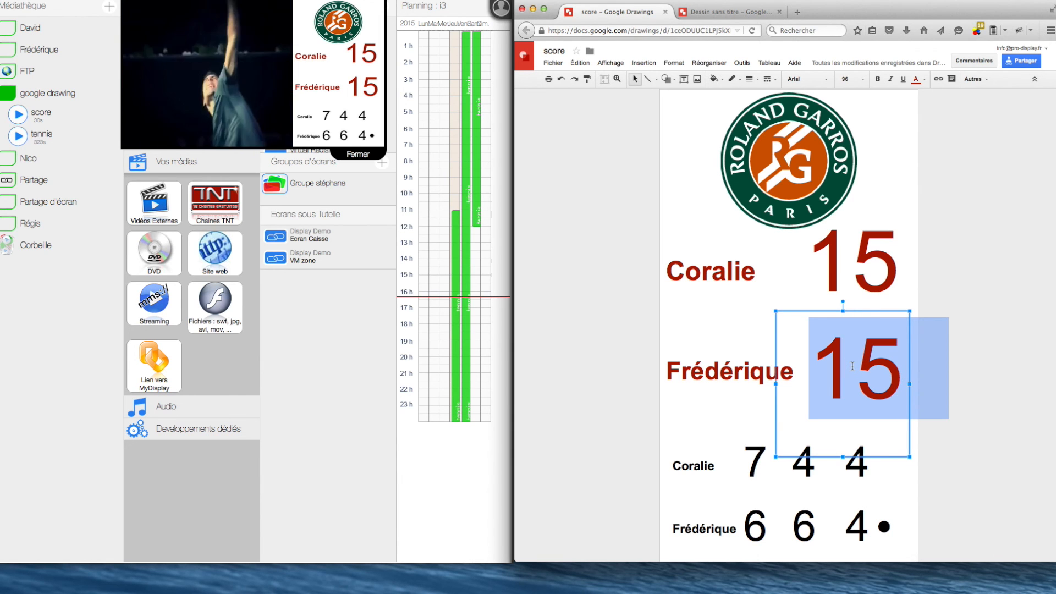
text(30)
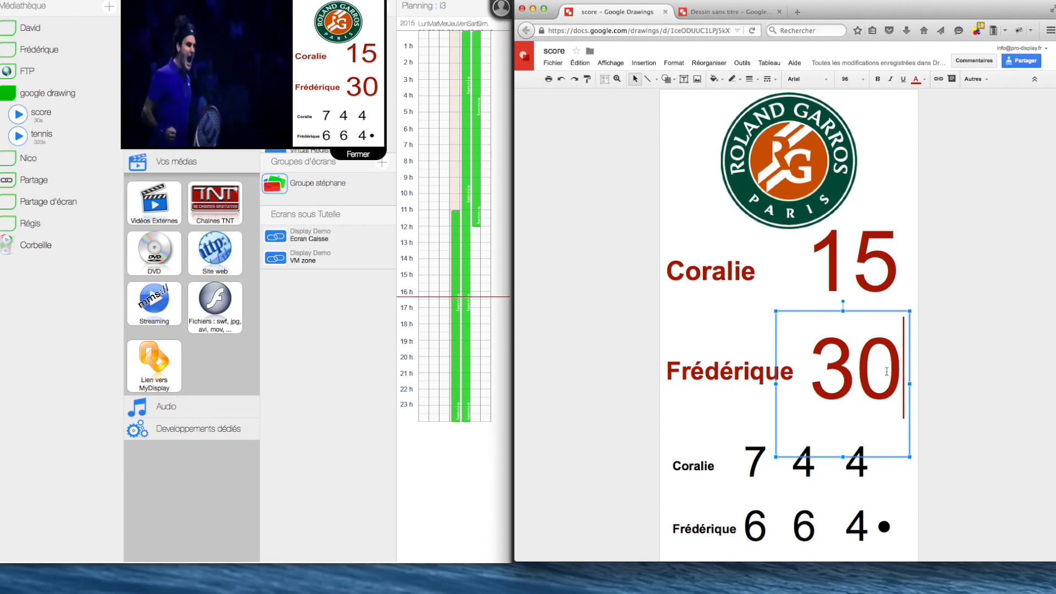
click(853, 267)
double_click(853, 268)
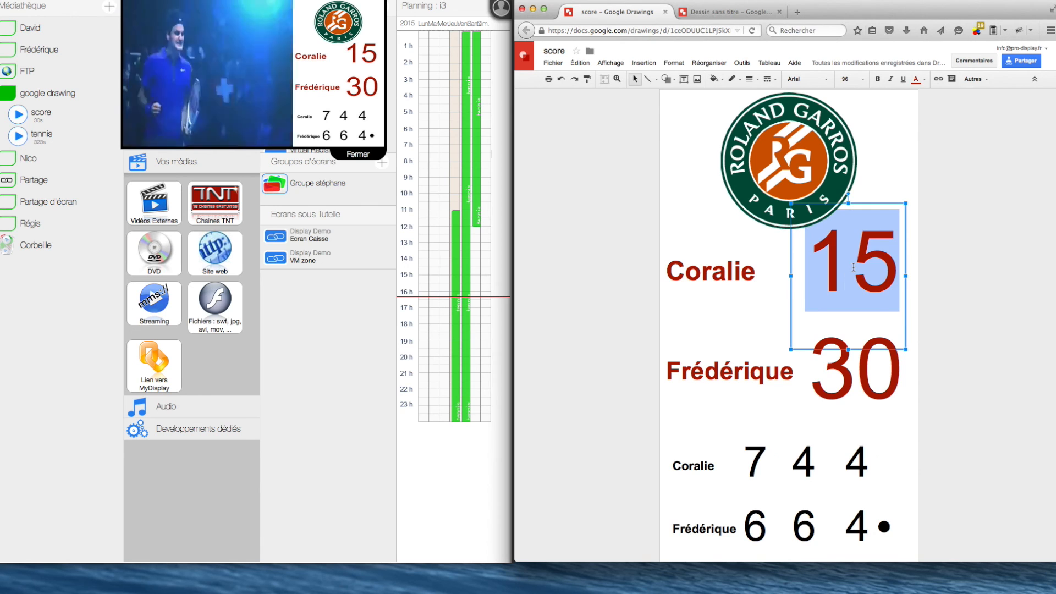
text(30)
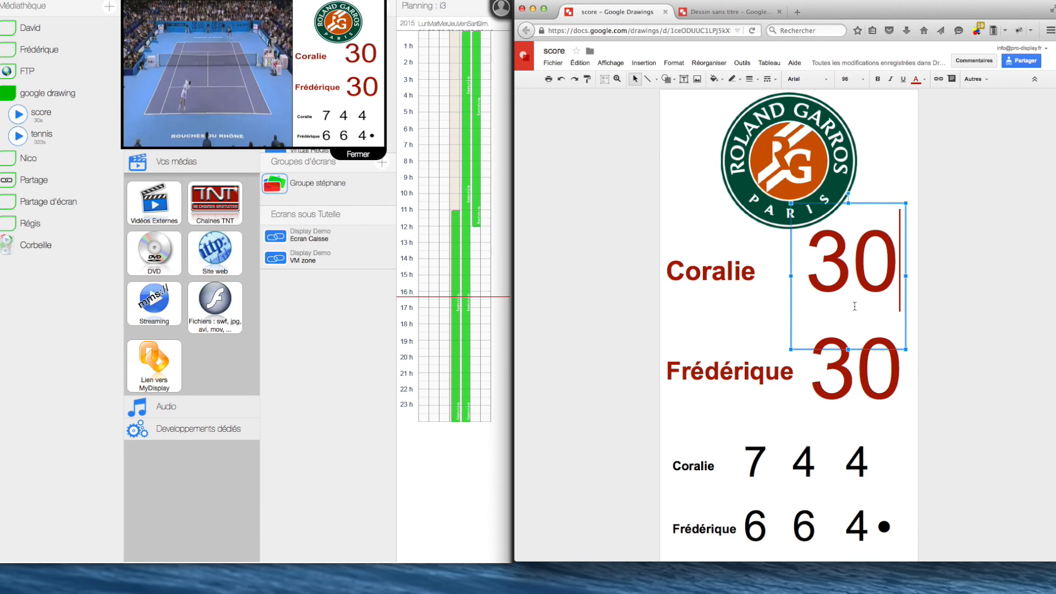
Step: Set the second player's large red score to 40 in the score drawing
double_click(856, 377)
text(40)
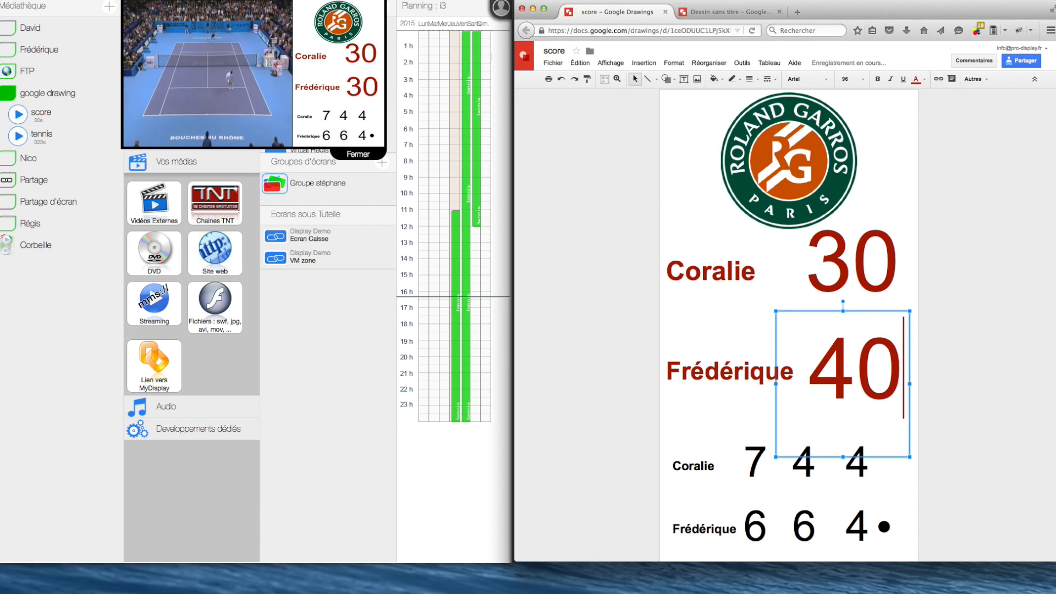